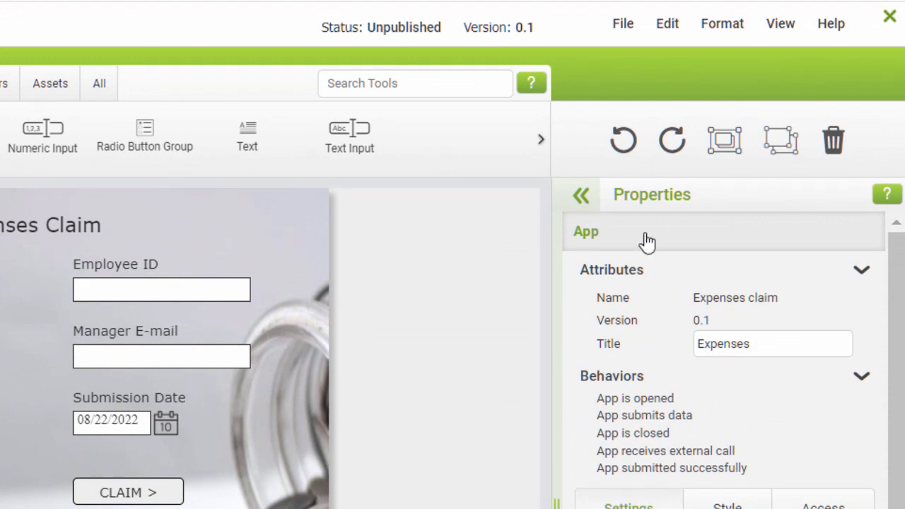
- Turn on the object markers for the Expenses claim app
{"action": "left_click", "coordinate": [783, 27]}
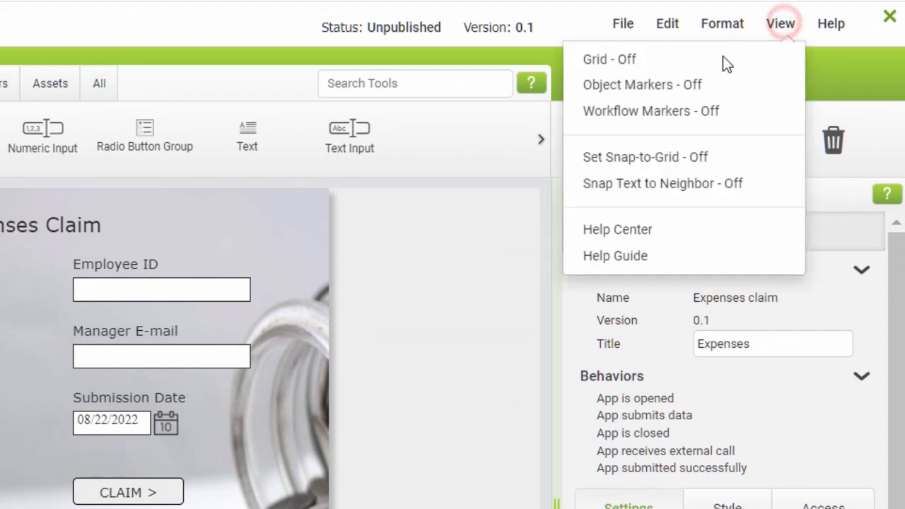
{"action": "left_click", "coordinate": [692, 85]}
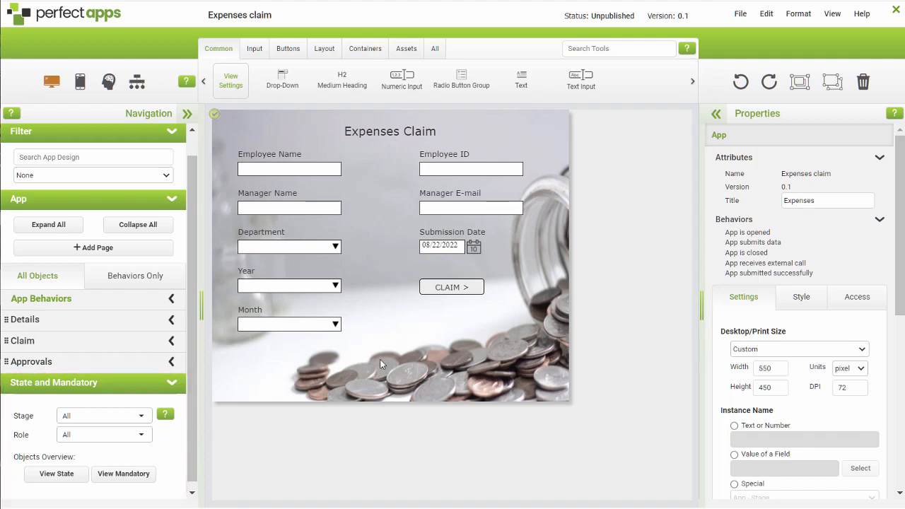
{"action": "left_click", "coordinate": [142, 415]}
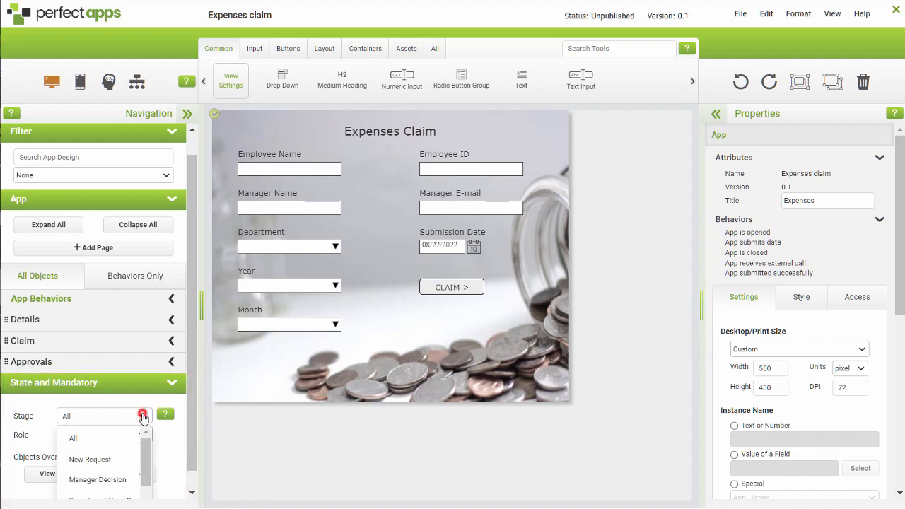
{"action": "left_click", "coordinate": [142, 416]}
{"action": "left_click", "coordinate": [142, 435]}
{"action": "left_click", "coordinate": [142, 434]}
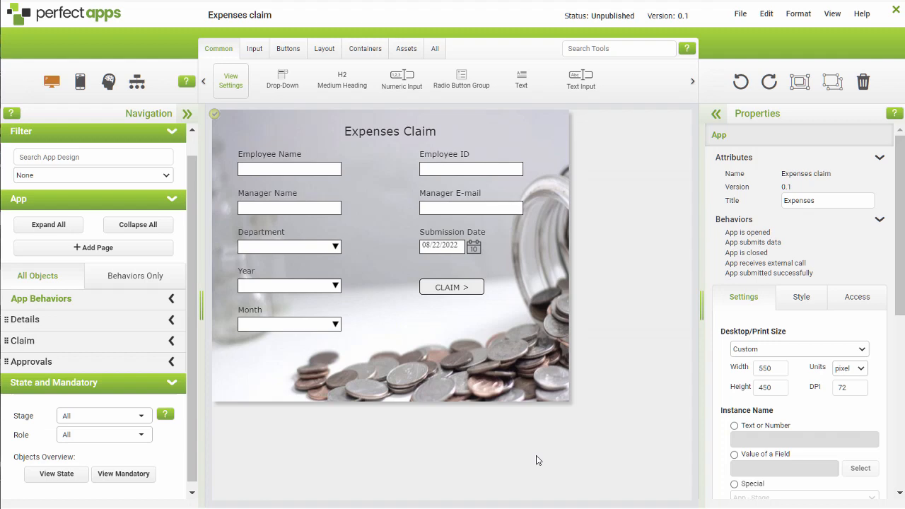
- Make the Employee Name and Employee ID inputs on the Details page mandatory
{"action": "left_click", "coordinate": [315, 171]}
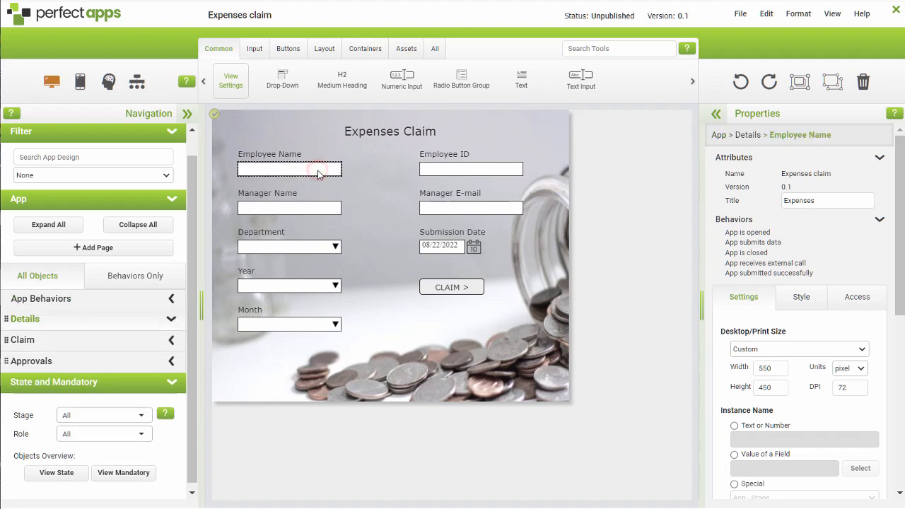
{"action": "left_click", "coordinate": [733, 466]}
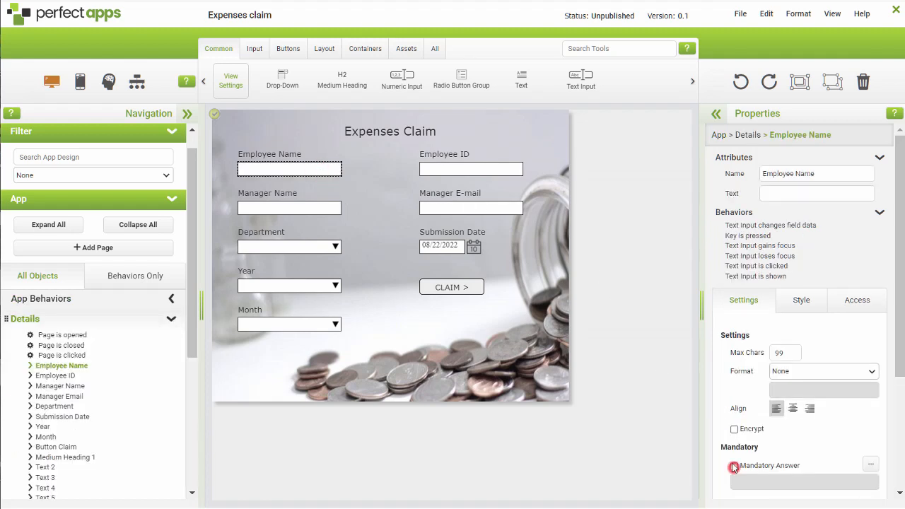
{"action": "left_click", "coordinate": [477, 170]}
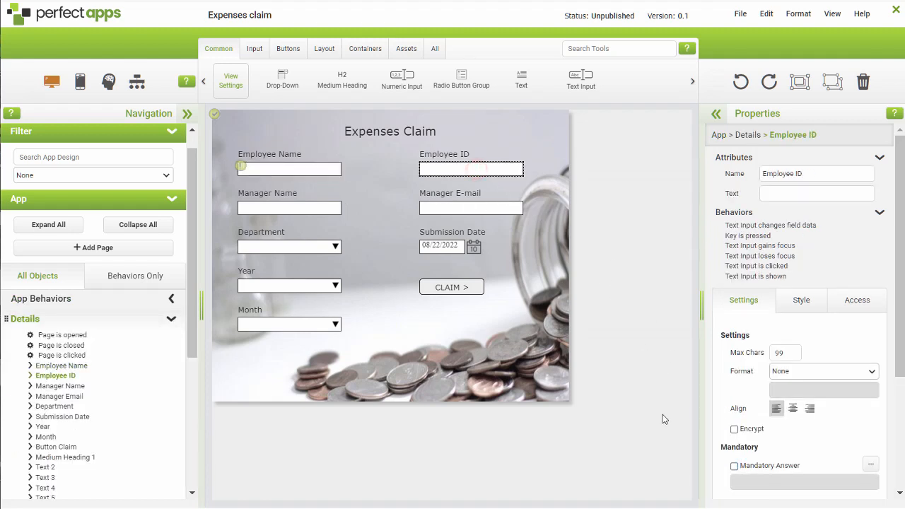
{"action": "left_click", "coordinate": [734, 466]}
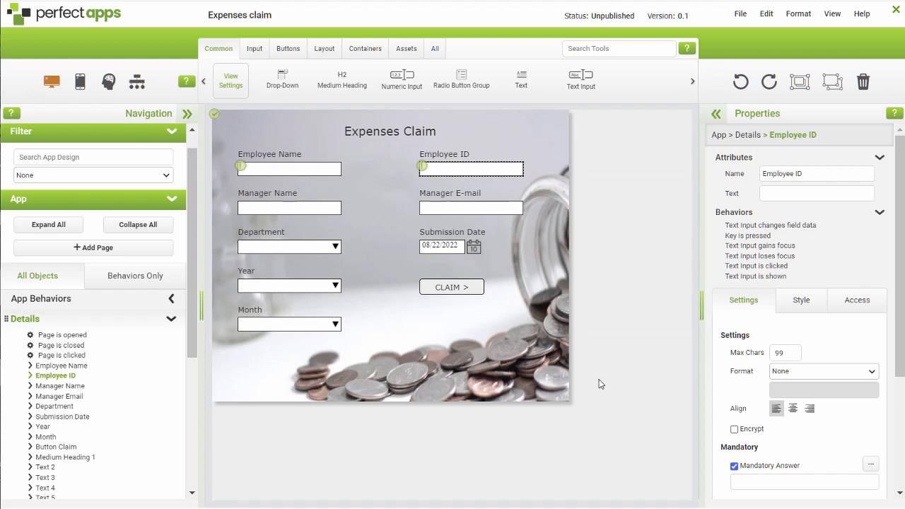
- Make the Manager Name, Manager E-mail, Department, Submission Date, Year and Month fields mandatory together
{"action": "left_click", "coordinate": [297, 208]}
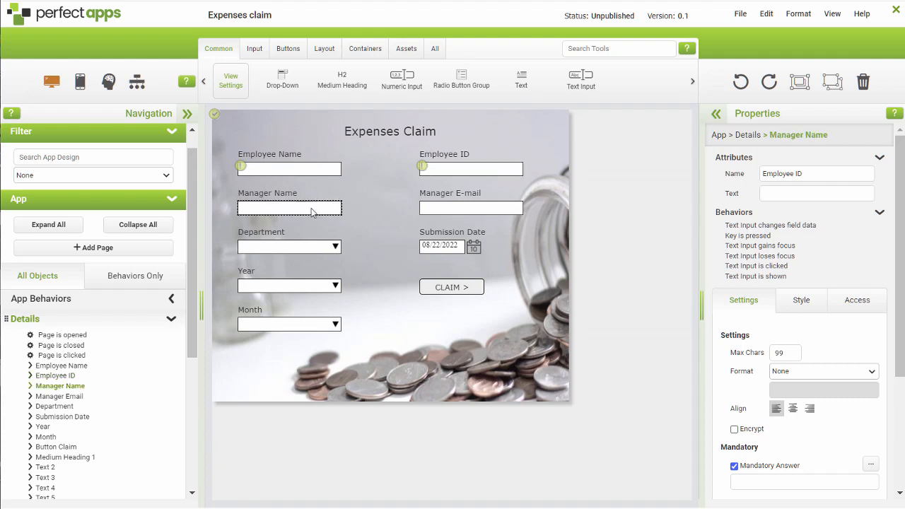
{"action": "left_click", "coordinate": [430, 207], "text": "ctrl"}
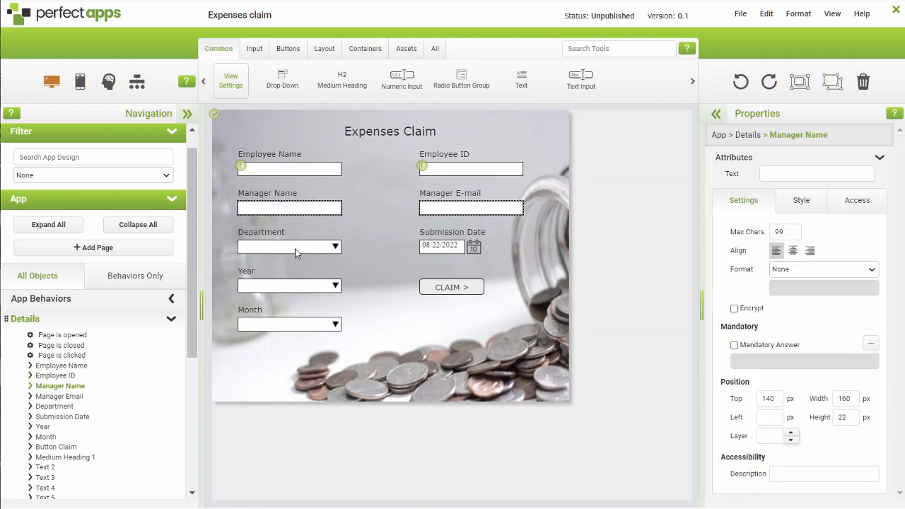
{"action": "left_click", "coordinate": [295, 246], "text": "ctrl"}
{"action": "left_click", "coordinate": [426, 246], "text": "ctrl"}
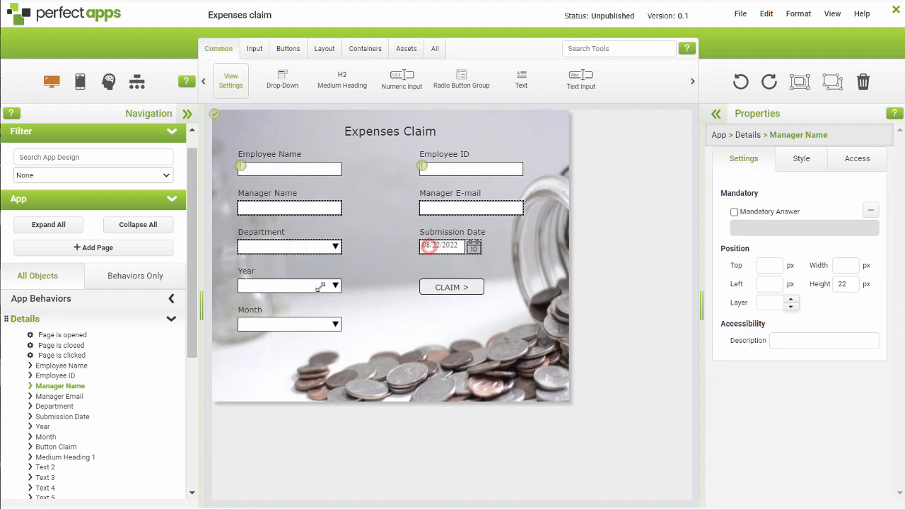
{"action": "left_click", "coordinate": [274, 285], "text": "ctrl"}
{"action": "left_click", "coordinate": [288, 324], "text": "ctrl"}
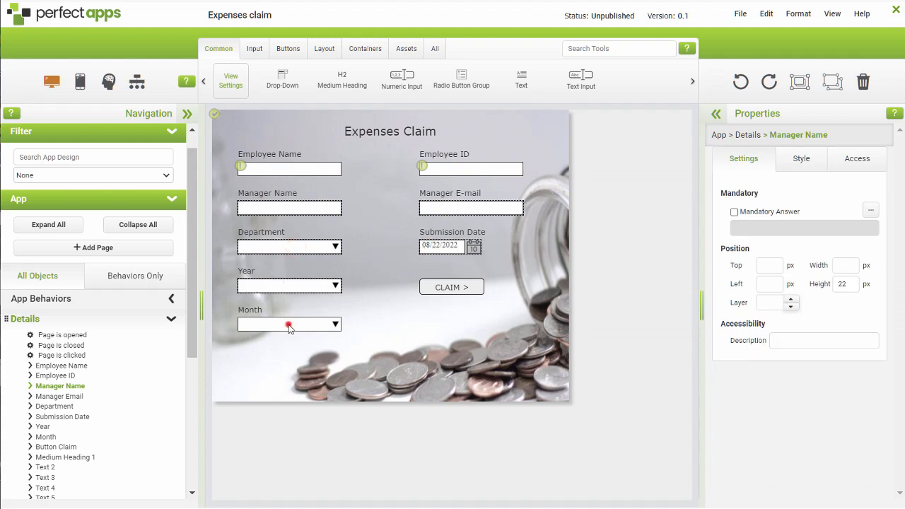
{"action": "left_click", "coordinate": [734, 211]}
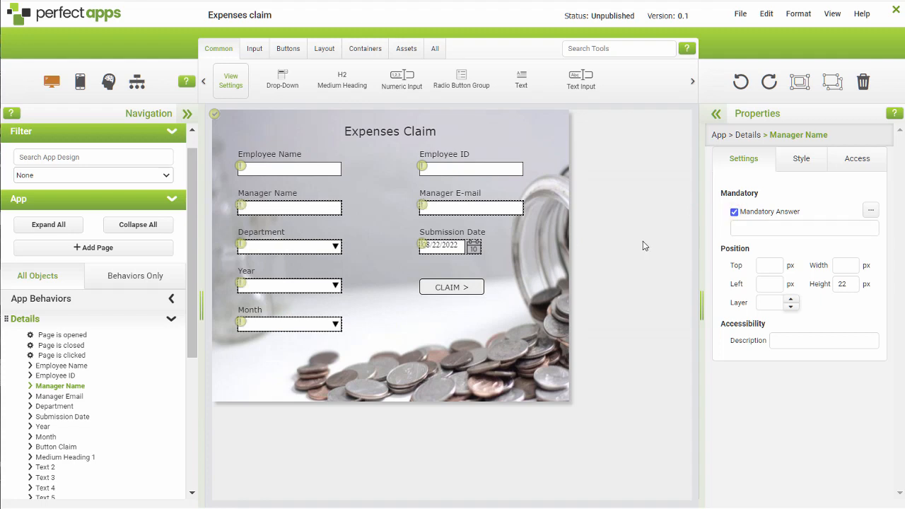
- Open the Claim page and make the Claim Reference input mandatory
{"action": "left_click", "coordinate": [171, 319]}
{"action": "left_click", "coordinate": [53, 340]}
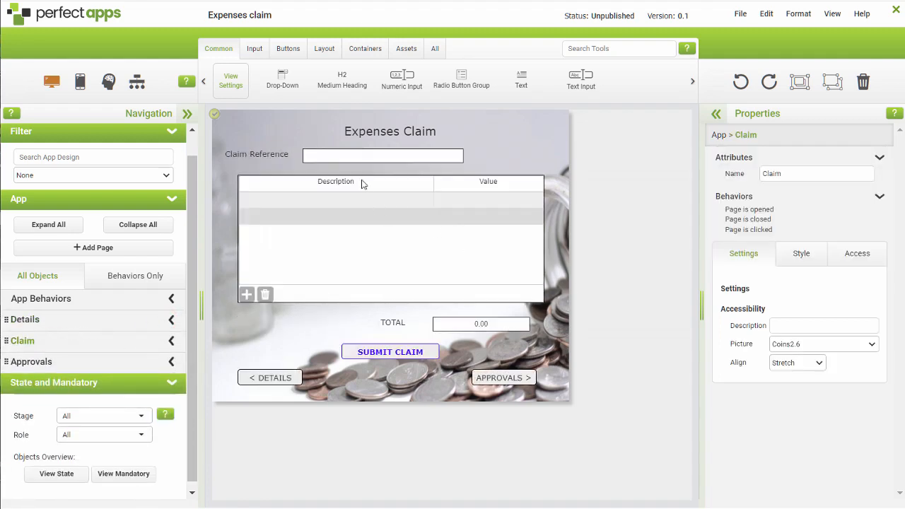
{"action": "left_click", "coordinate": [345, 155]}
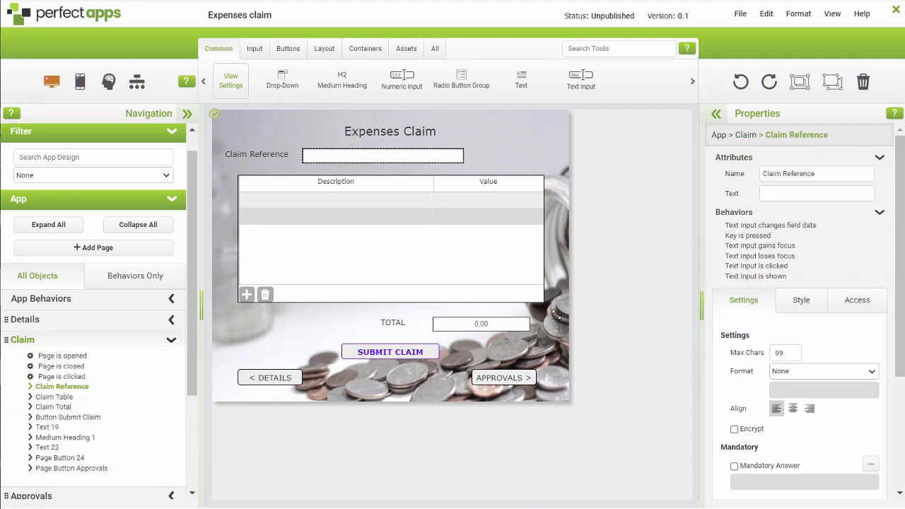
{"action": "left_click", "coordinate": [734, 466]}
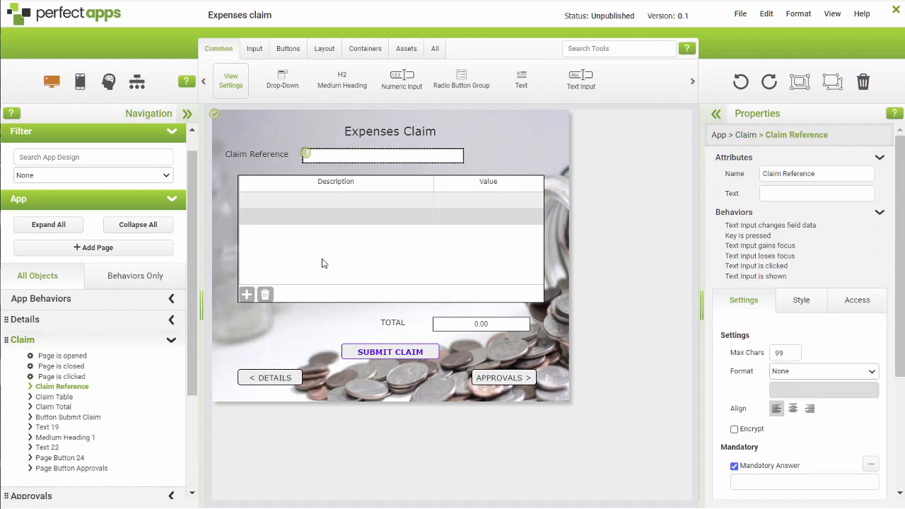
- Make an answer mandatory for the claim table with the Description and Value columns
{"action": "left_click", "coordinate": [266, 230]}
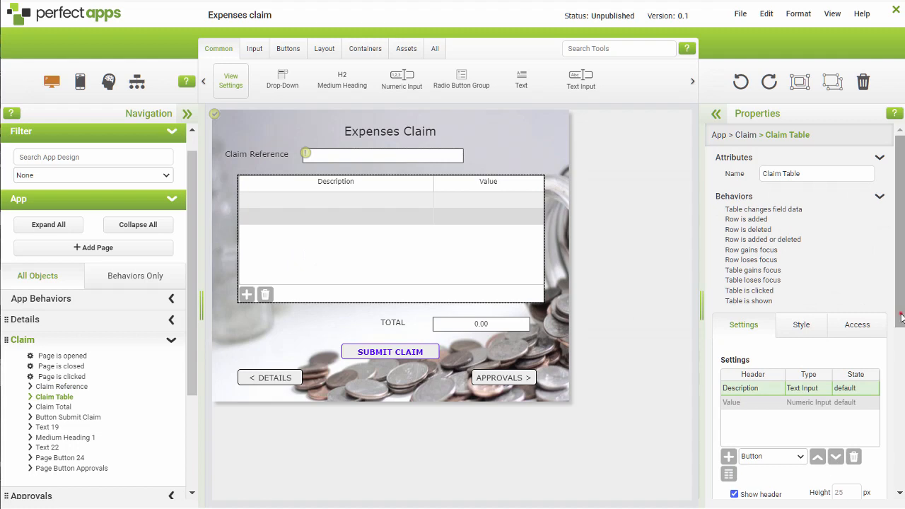
{"action": "left_click_drag", "start_coordinate": [899, 313], "coordinate": [901, 374]}
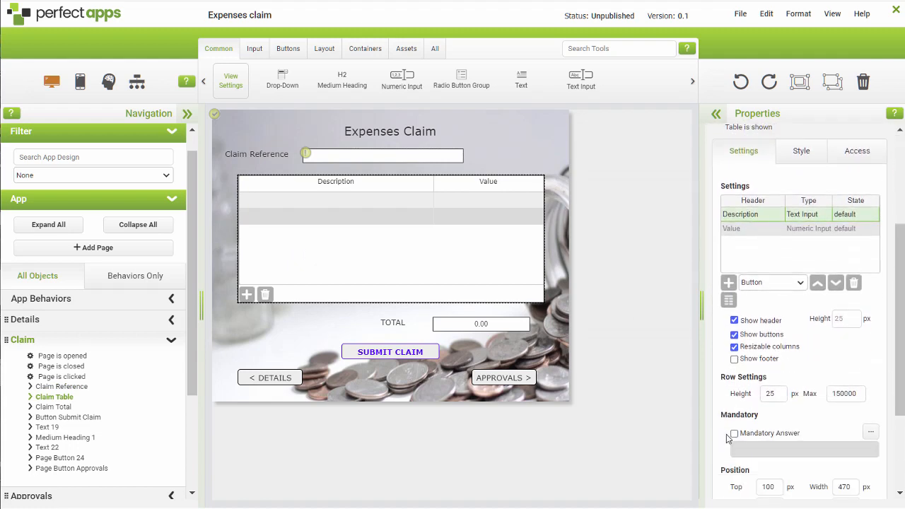
{"action": "left_click", "coordinate": [734, 434]}
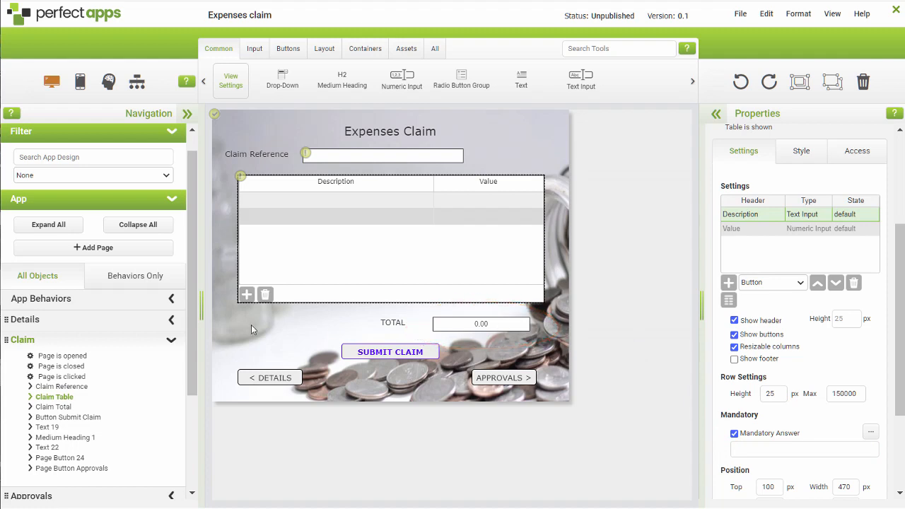
- On the Approvals page, make the Manager Decision drop-down mandatory for the Manager Decision stage and the Manager role
{"action": "left_click", "coordinate": [172, 343]}
{"action": "left_click", "coordinate": [39, 362]}
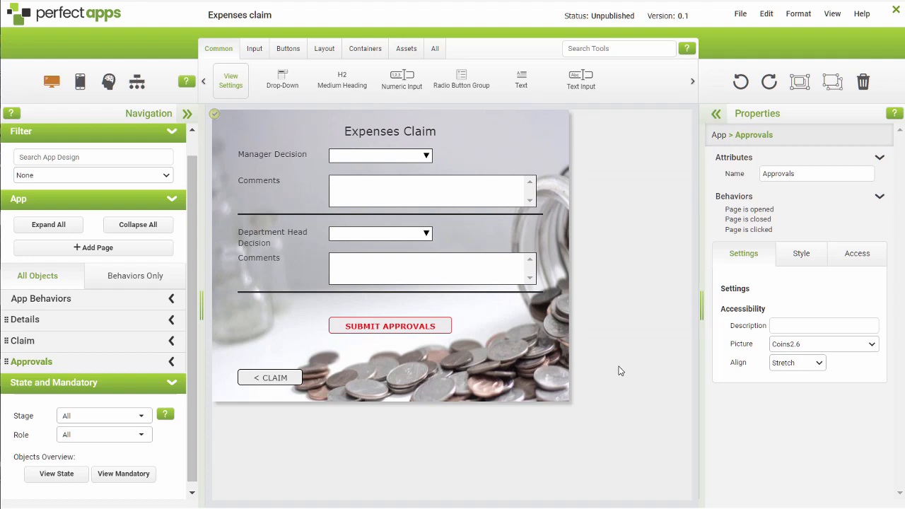
{"action": "left_click", "coordinate": [143, 417]}
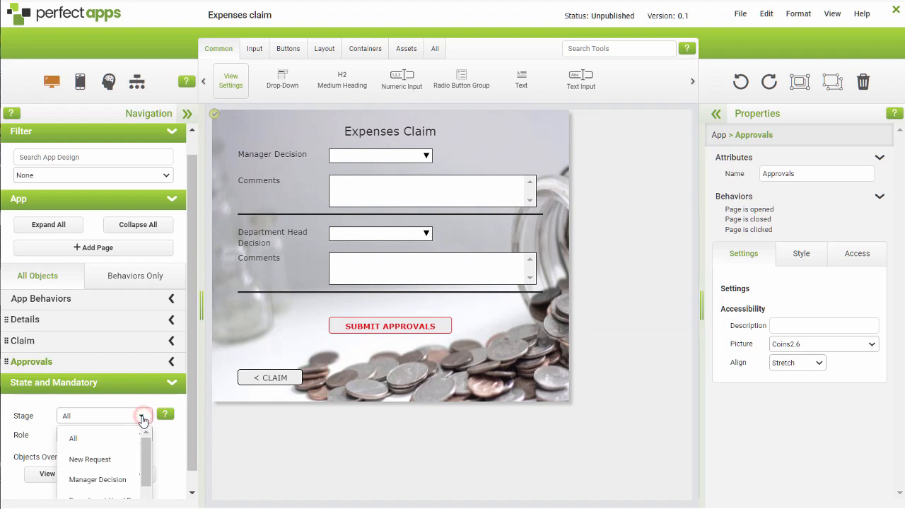
{"action": "left_click", "coordinate": [122, 479]}
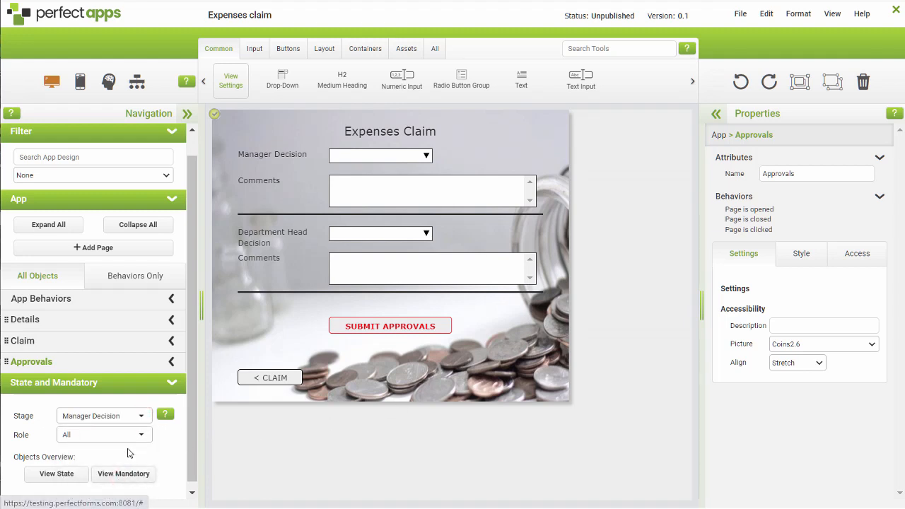
{"action": "left_click", "coordinate": [131, 434]}
{"action": "left_click", "coordinate": [112, 498]}
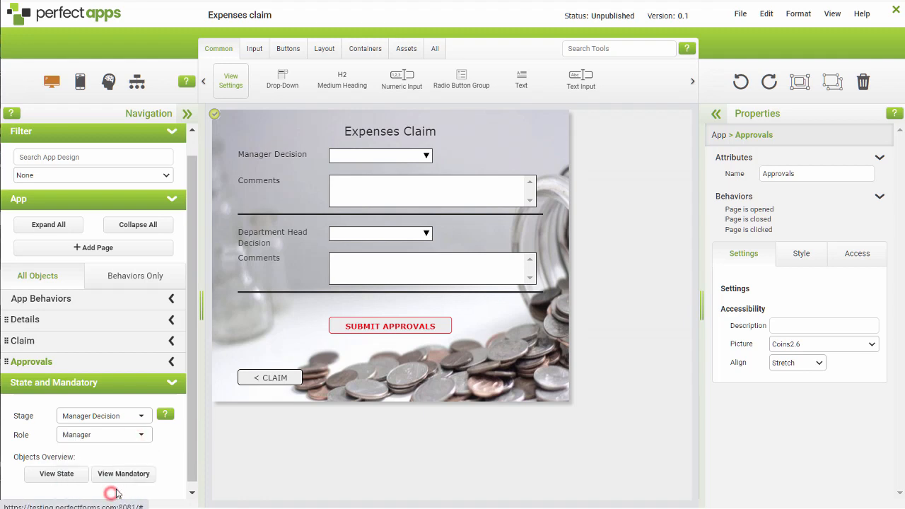
{"action": "left_click", "coordinate": [389, 157]}
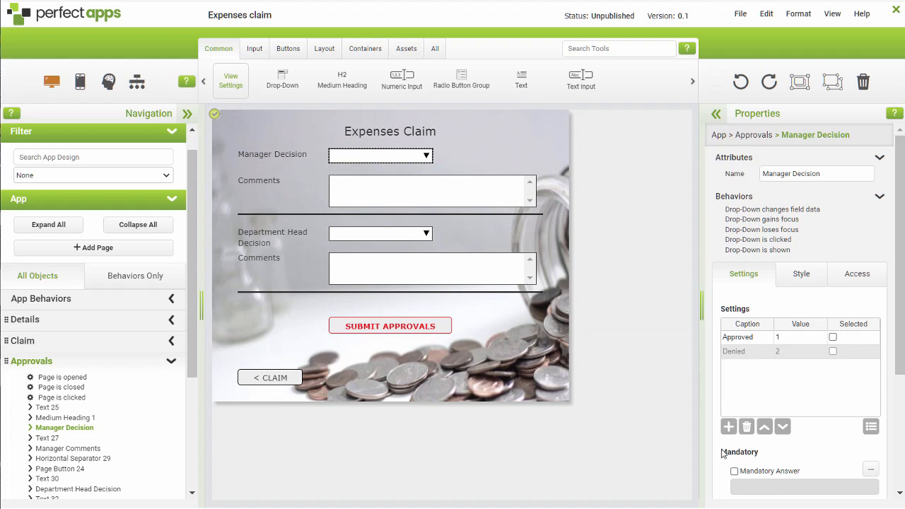
{"action": "left_click", "coordinate": [734, 470]}
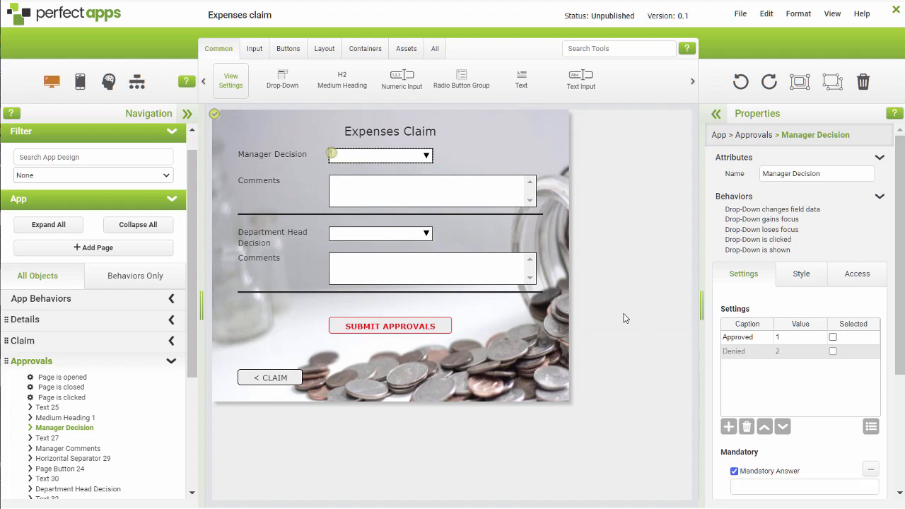
- Make the Department Head Decision drop-down mandatory for the Department Head Decision stage and the Department Head role
{"action": "left_click", "coordinate": [170, 363]}
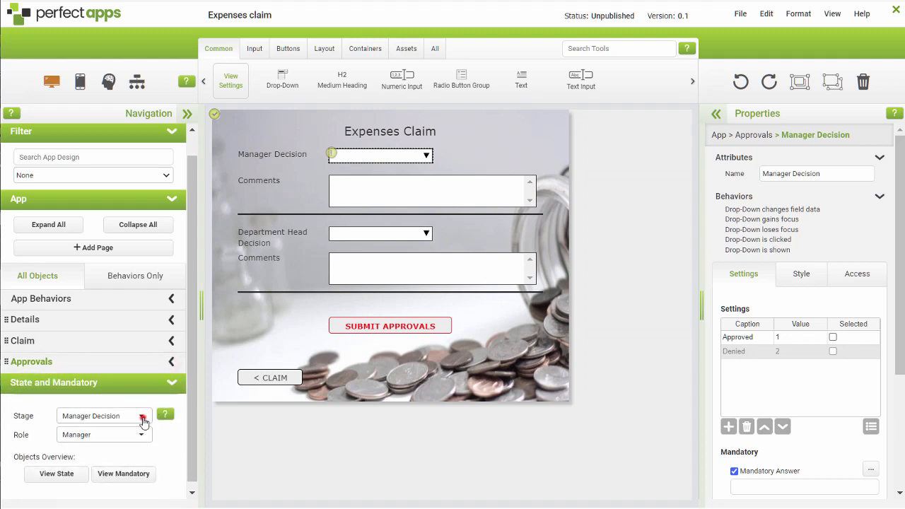
{"action": "left_click", "coordinate": [142, 418]}
{"action": "scroll", "coordinate": [131, 442], "scroll_direction": "down", "scroll_amount": 2}
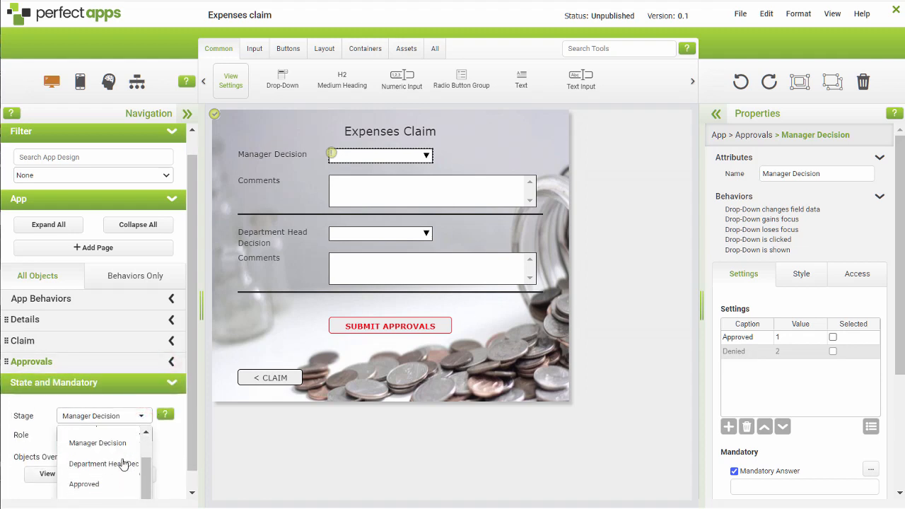
{"action": "left_click", "coordinate": [122, 465]}
{"action": "left_click", "coordinate": [138, 434]}
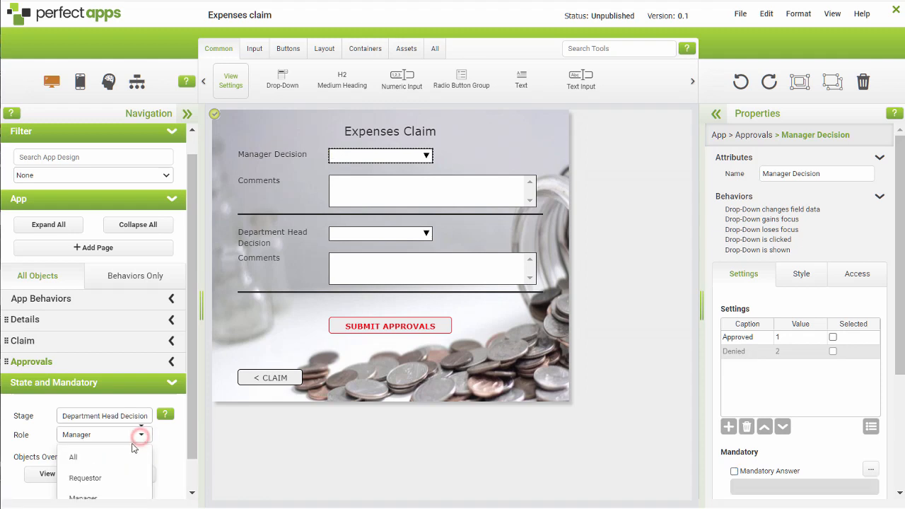
{"action": "scroll", "coordinate": [122, 465], "scroll_direction": "down", "scroll_amount": 1}
{"action": "scroll", "coordinate": [122, 465], "scroll_direction": "down", "scroll_amount": 1}
{"action": "left_click", "coordinate": [119, 483]}
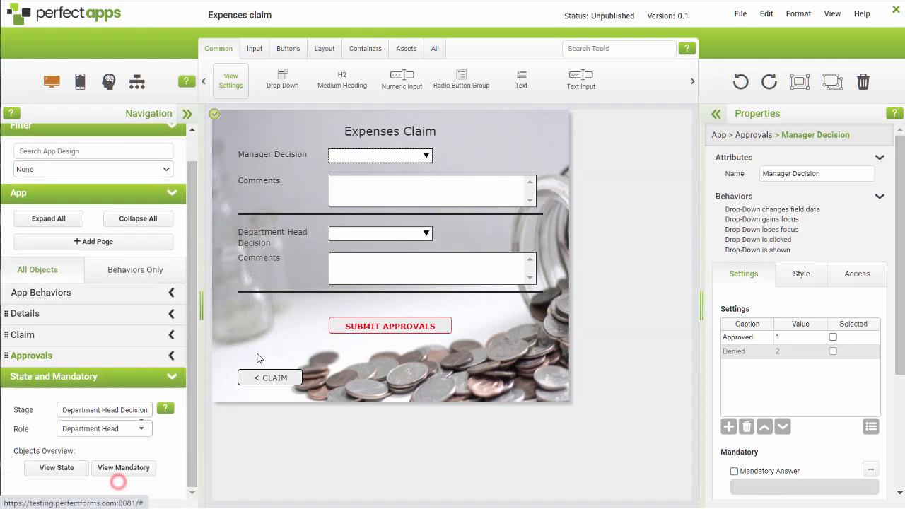
{"action": "left_click", "coordinate": [356, 236]}
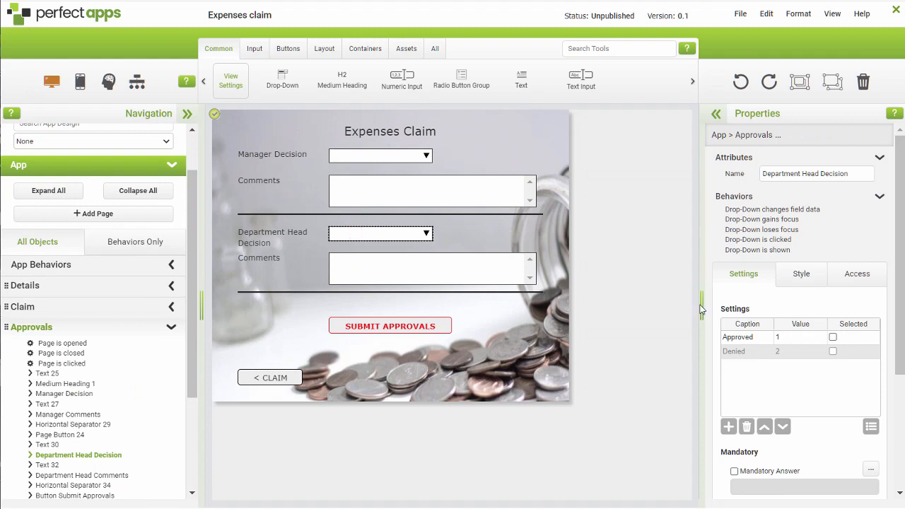
{"action": "left_click", "coordinate": [734, 471]}
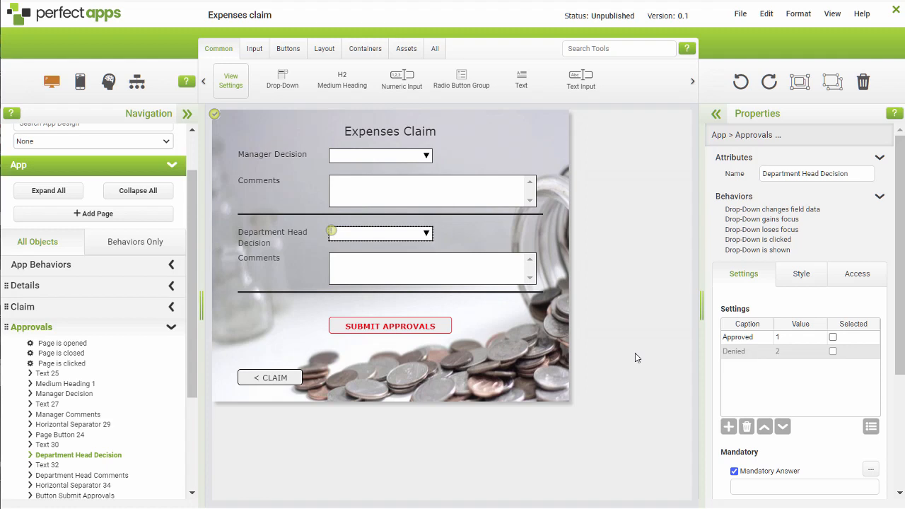
- Review the mandatory objects overview for the Manager Decision stage and the Manager role, then close it
{"action": "left_click", "coordinate": [170, 325]}
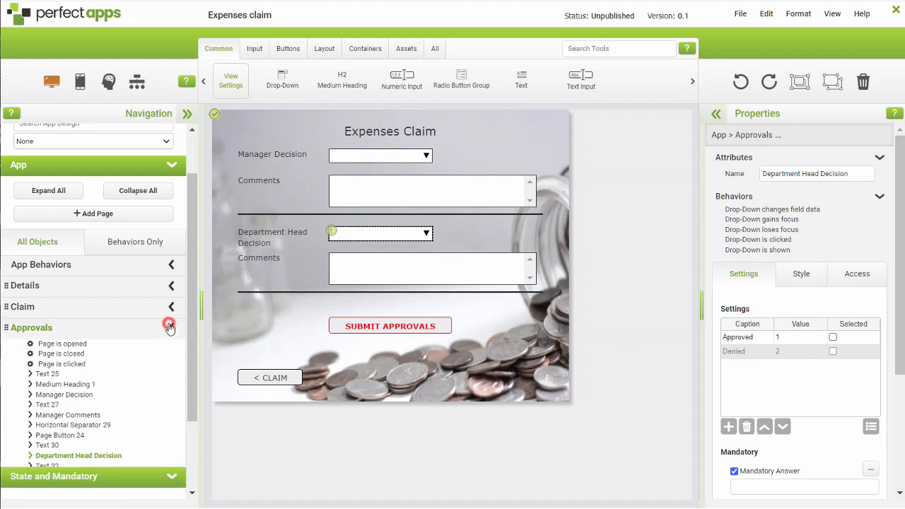
{"action": "left_click", "coordinate": [124, 468]}
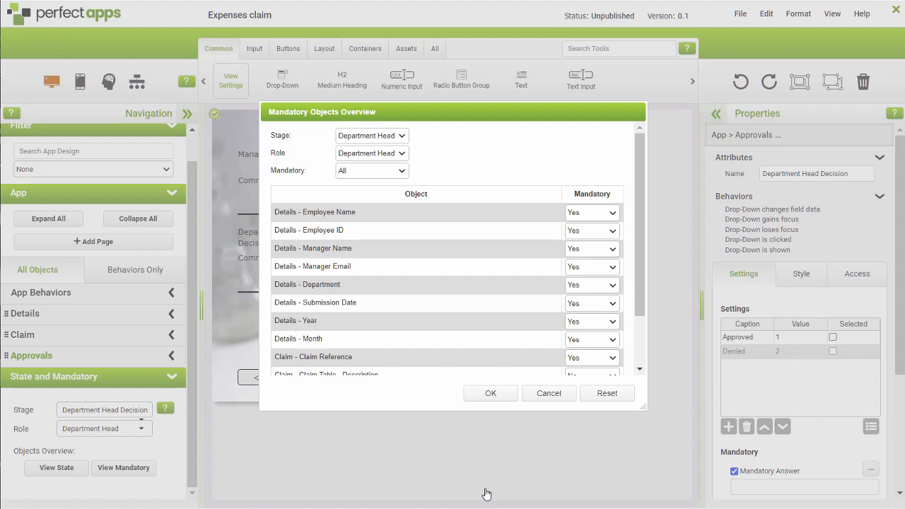
{"action": "left_click", "coordinate": [401, 136]}
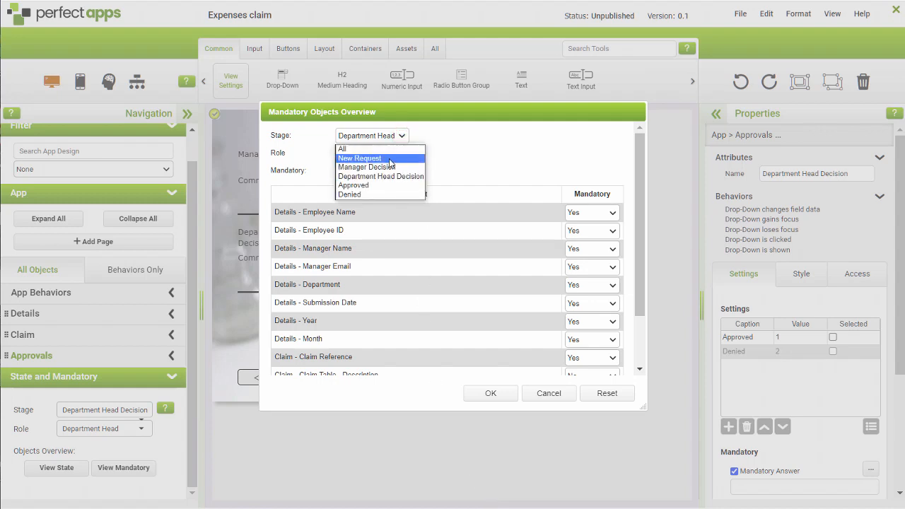
{"action": "left_click", "coordinate": [389, 167]}
{"action": "left_click", "coordinate": [401, 152]}
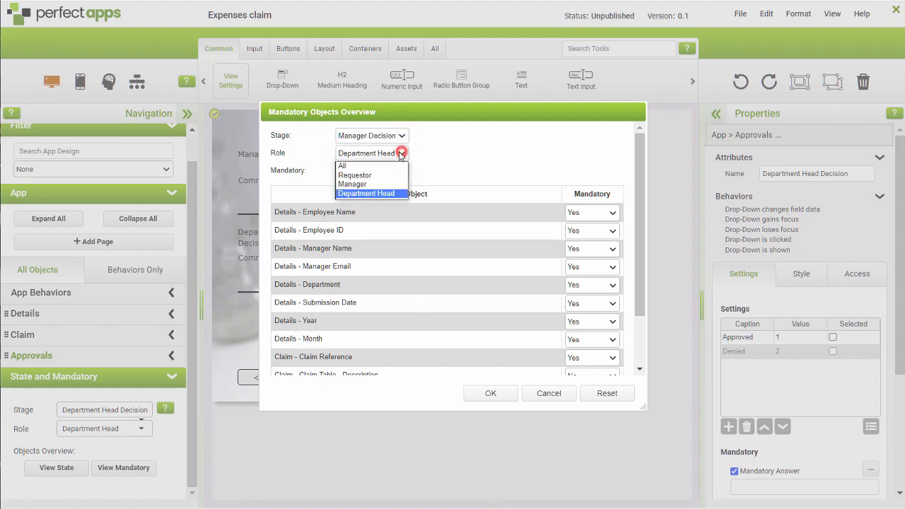
{"action": "left_click", "coordinate": [379, 183]}
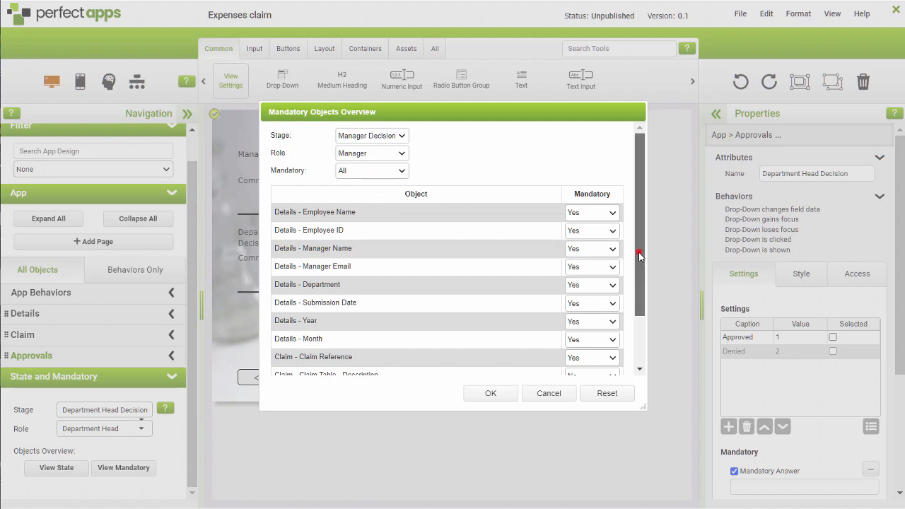
{"action": "scroll", "coordinate": [639, 255], "scroll_direction": "down", "scroll_amount": 1}
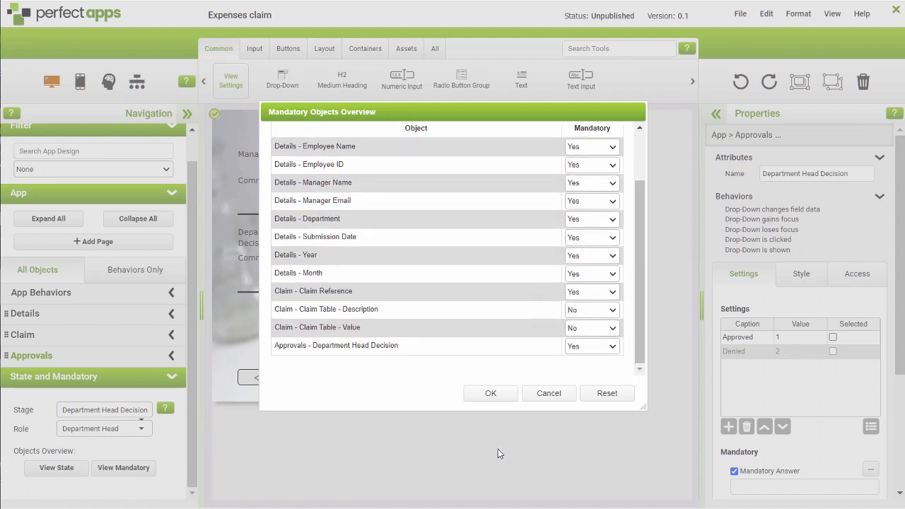
{"action": "left_click", "coordinate": [491, 394]}
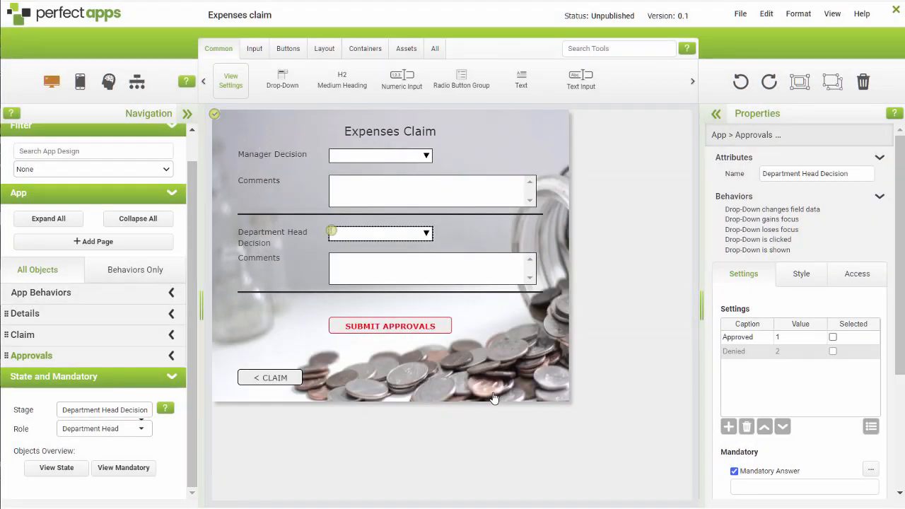